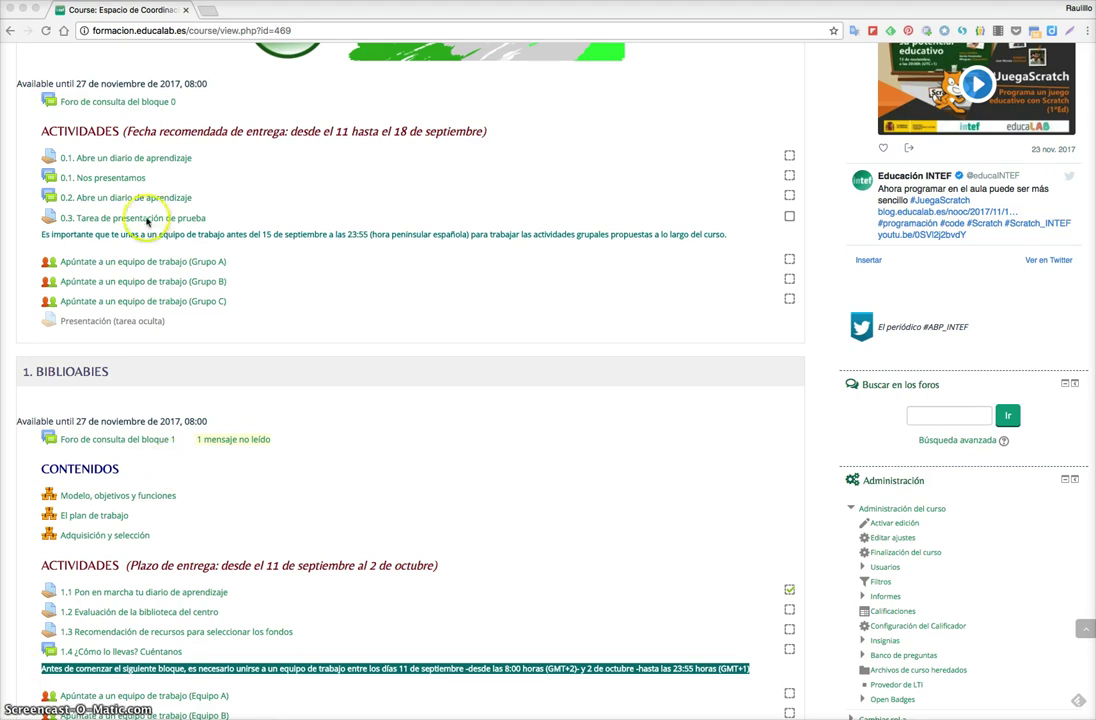
Open the "0.1. Nos presentamos" forum and start a reply to its existing presentation thread
{"action": "left_click", "coordinate": [122, 179]}
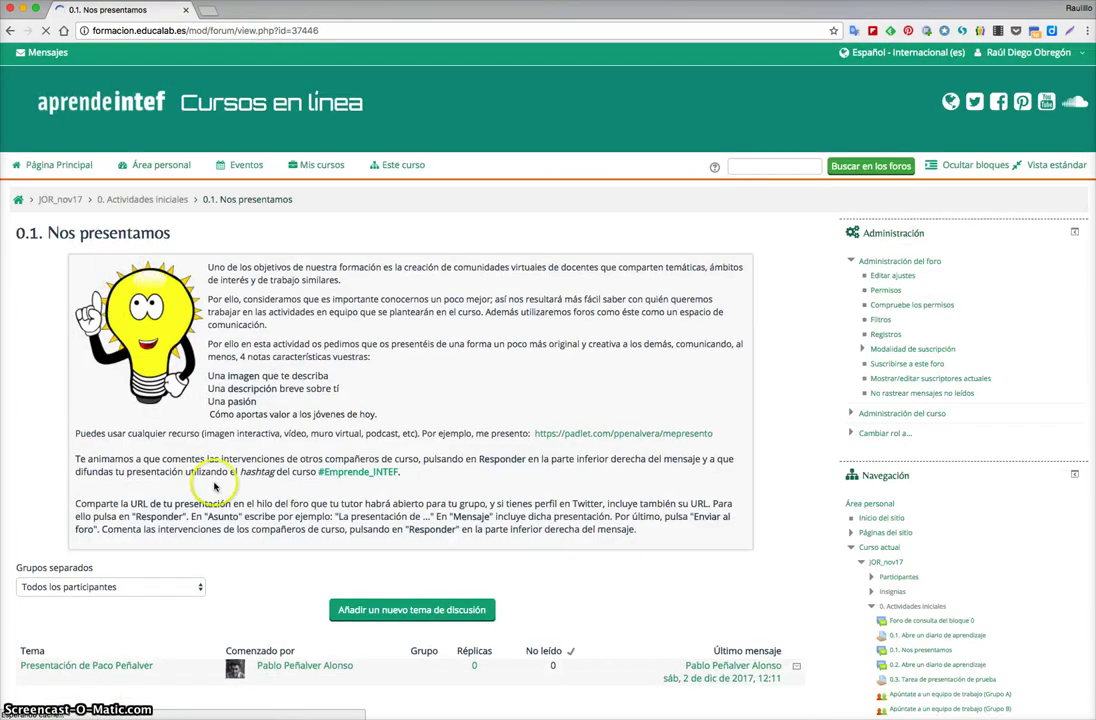
{"action": "scroll", "coordinate": [208, 485], "scroll_direction": "down", "scroll_amount": 3}
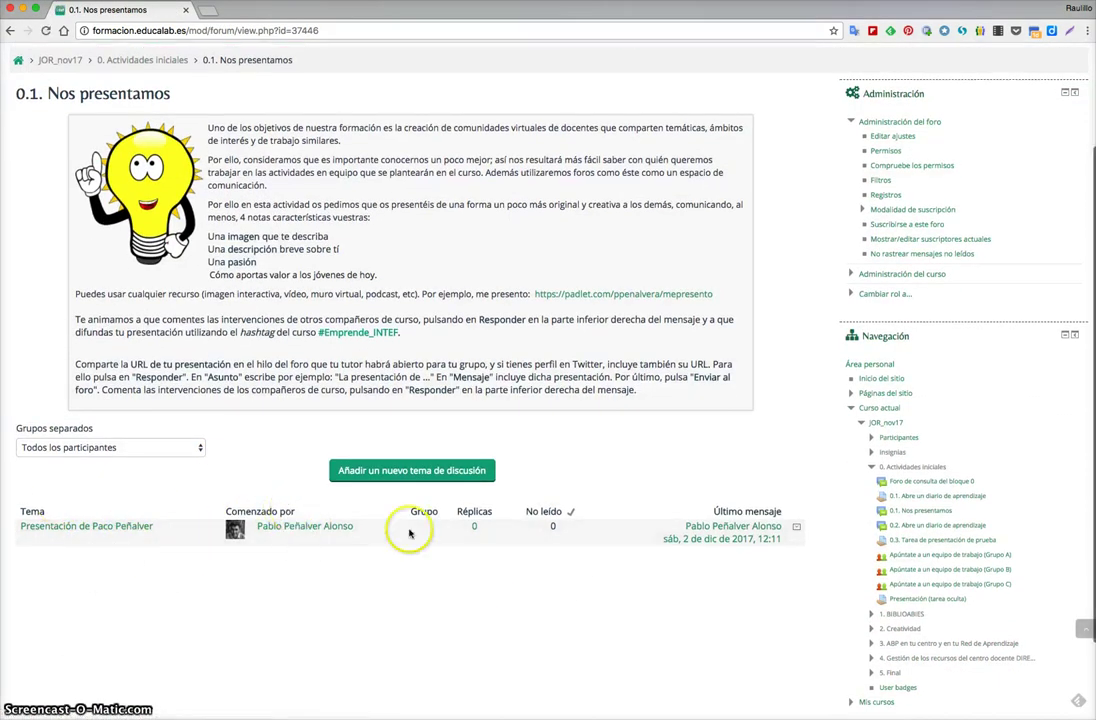
{"action": "left_click", "coordinate": [115, 528]}
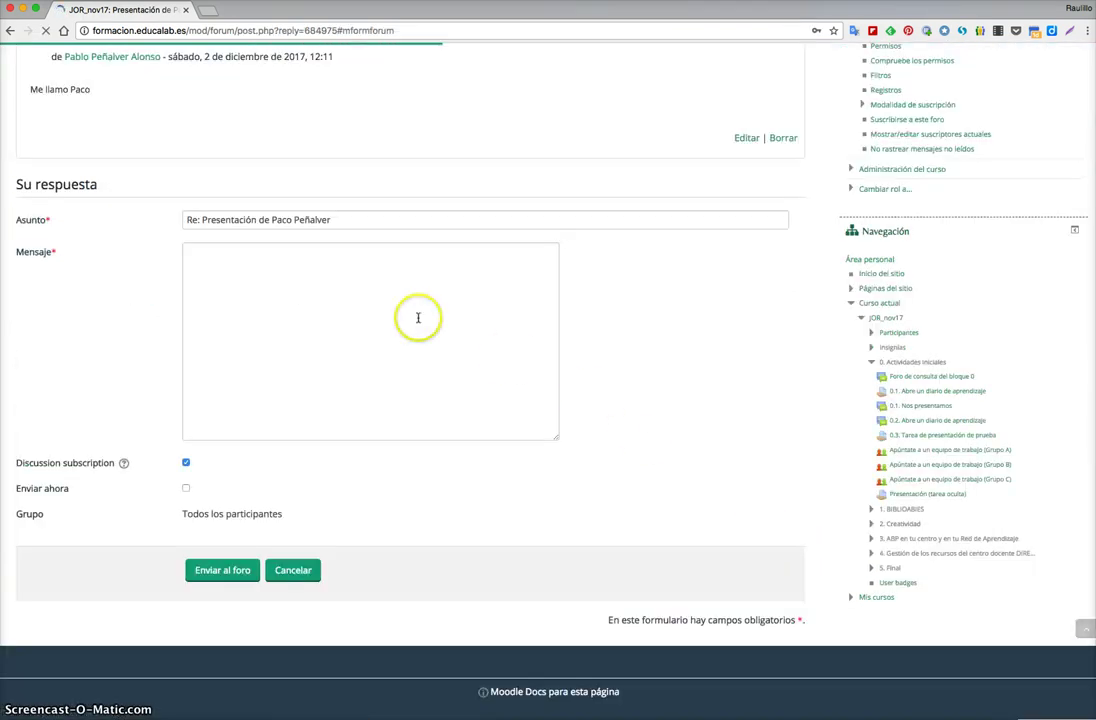
Write a one-sentence self-introduction with the participant's first name as the reply and post it to the forum
{"action": "left_click", "coordinate": [380, 307]}
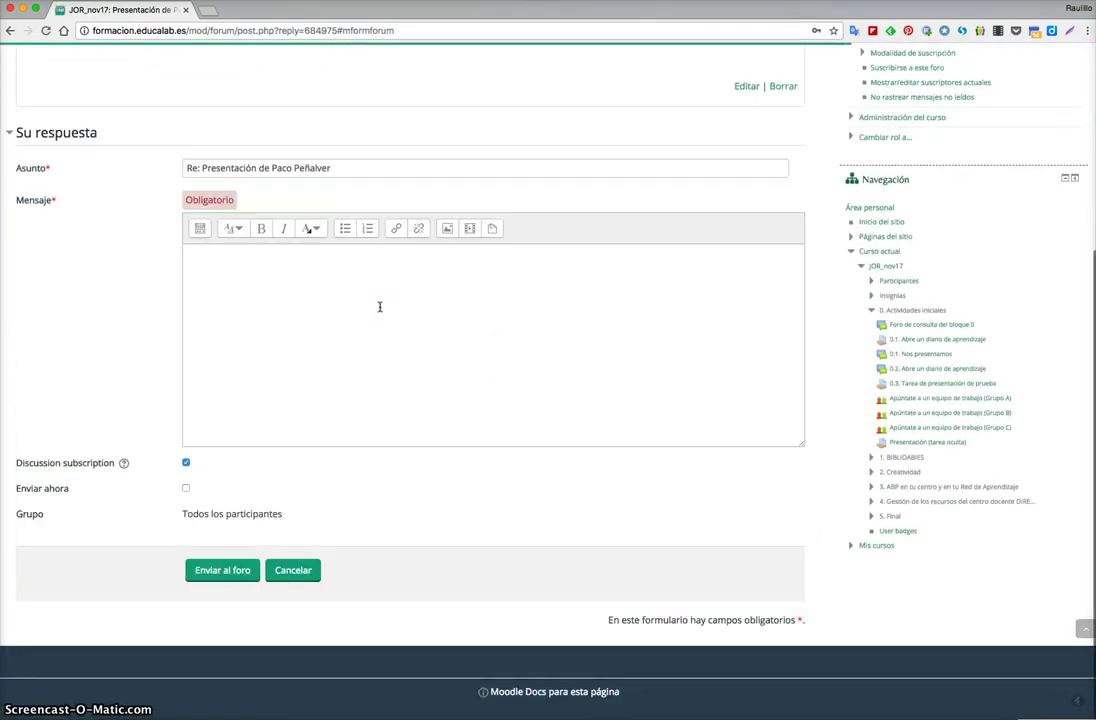
{"action": "left_click", "coordinate": [380, 307]}
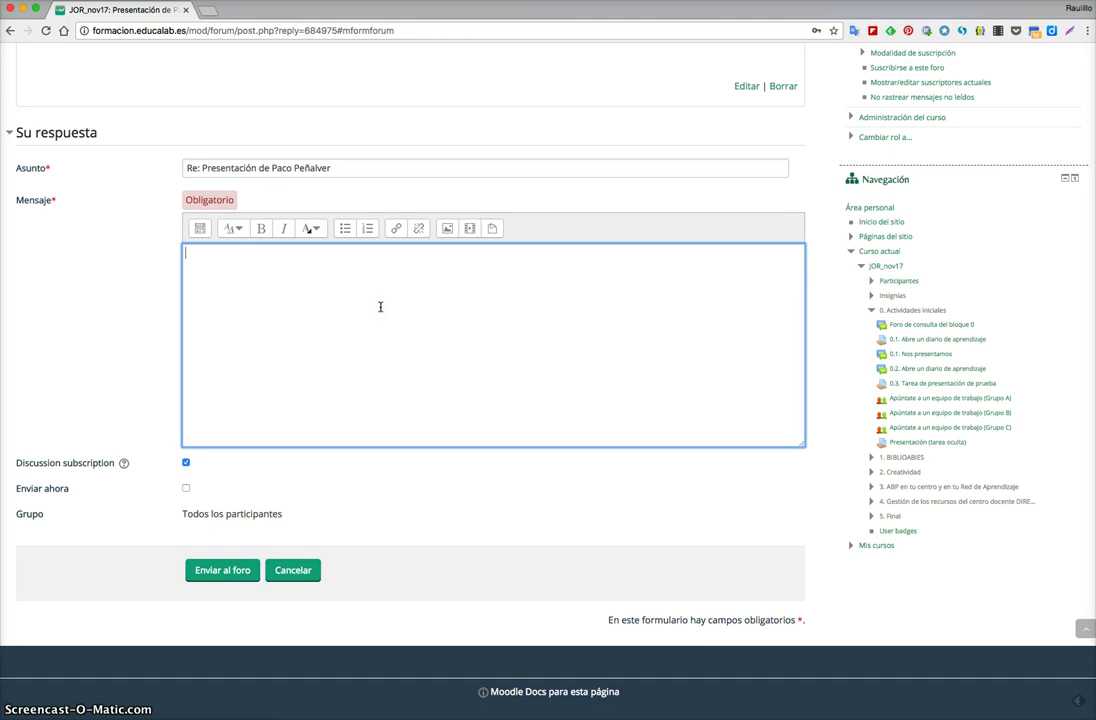
{"action": "type", "text": "Me llamo Raúl."}
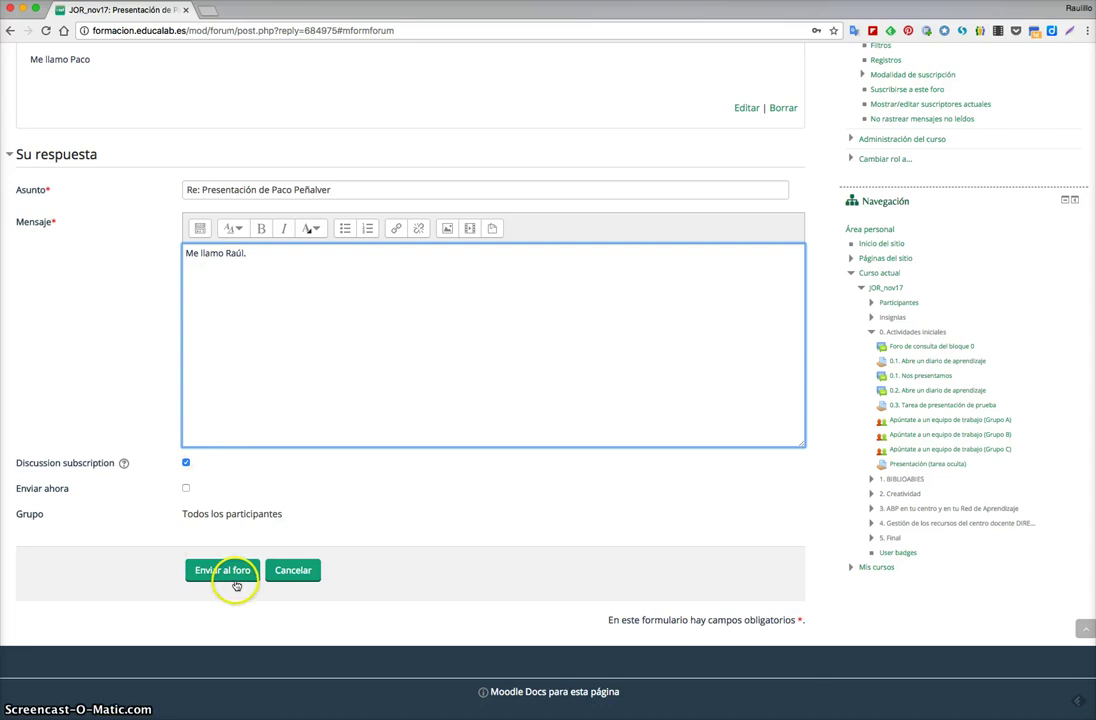
{"action": "left_click", "coordinate": [225, 571]}
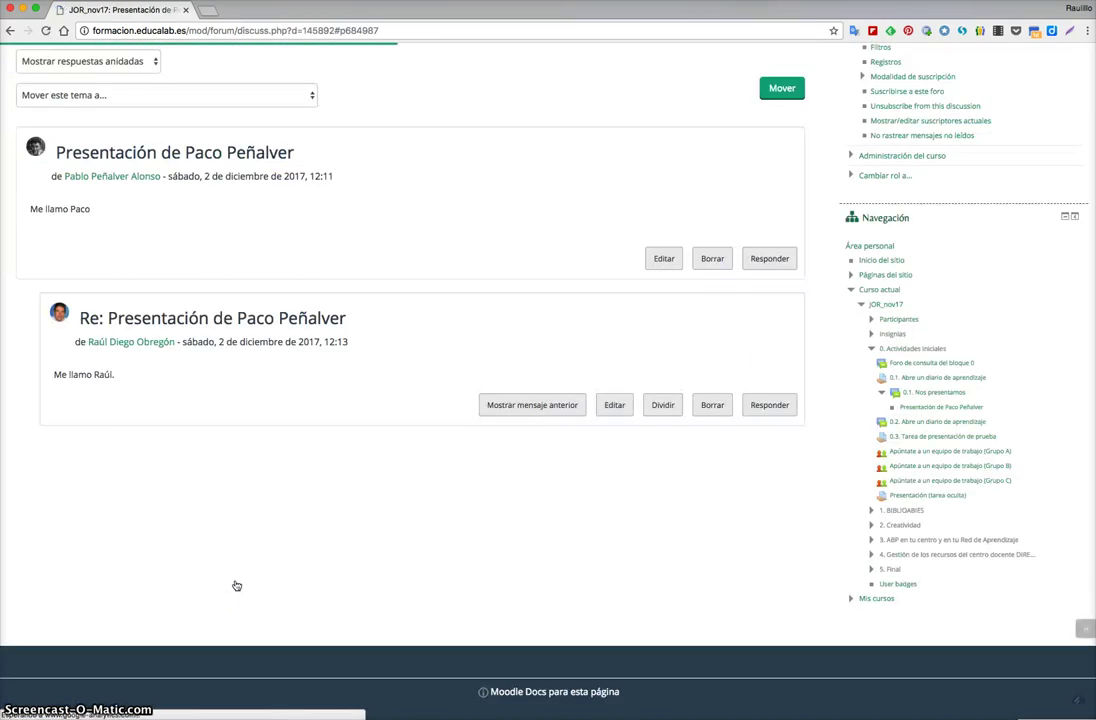
Return to the JOR_nov17 course page and open the "Foro de consulta del bloque 1" in the BIBLIOABIES section
{"action": "left_click", "coordinate": [10, 30]}
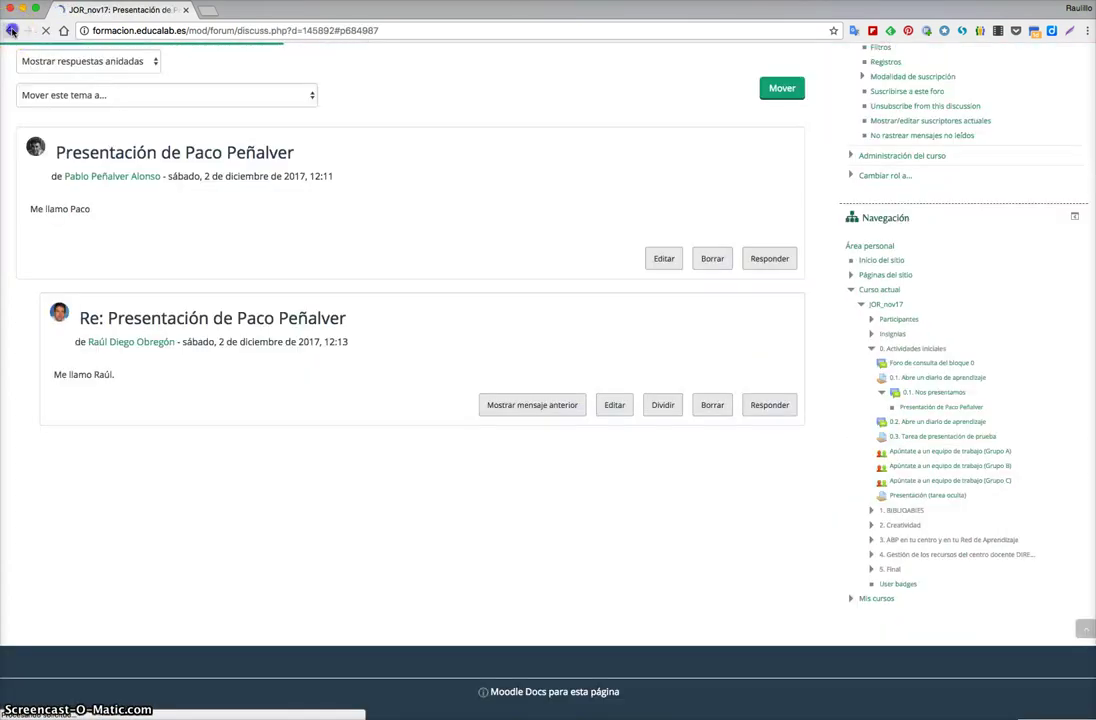
{"action": "left_click", "coordinate": [10, 30]}
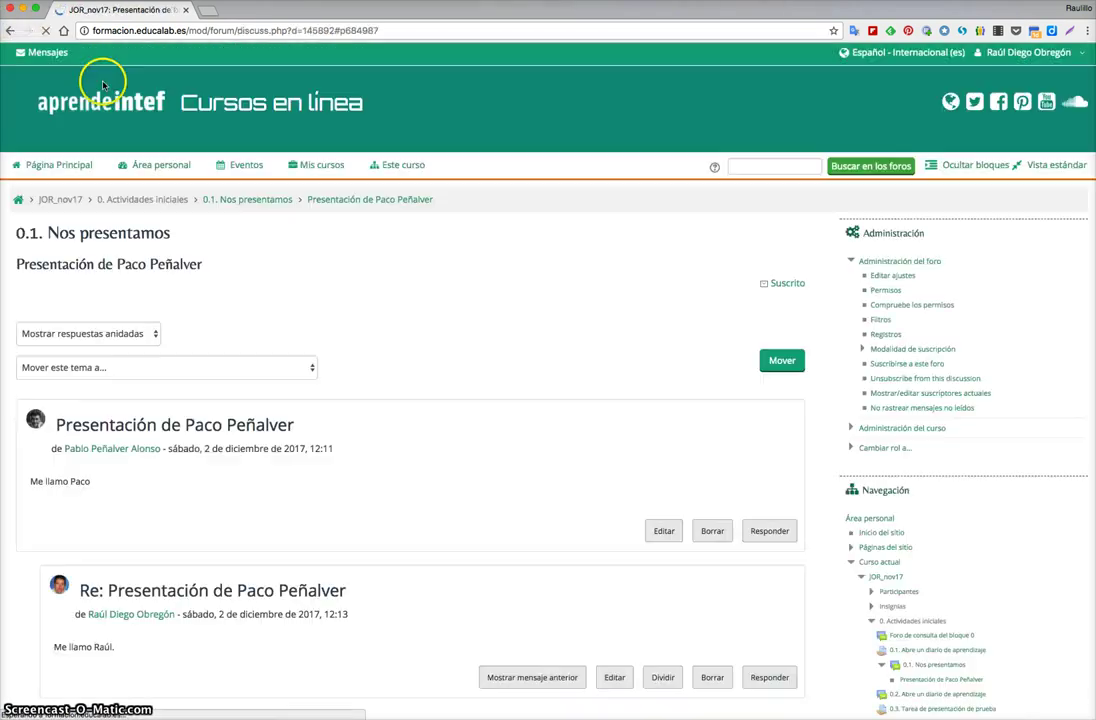
{"action": "scroll", "coordinate": [143, 188], "scroll_direction": "up", "scroll_amount": 3}
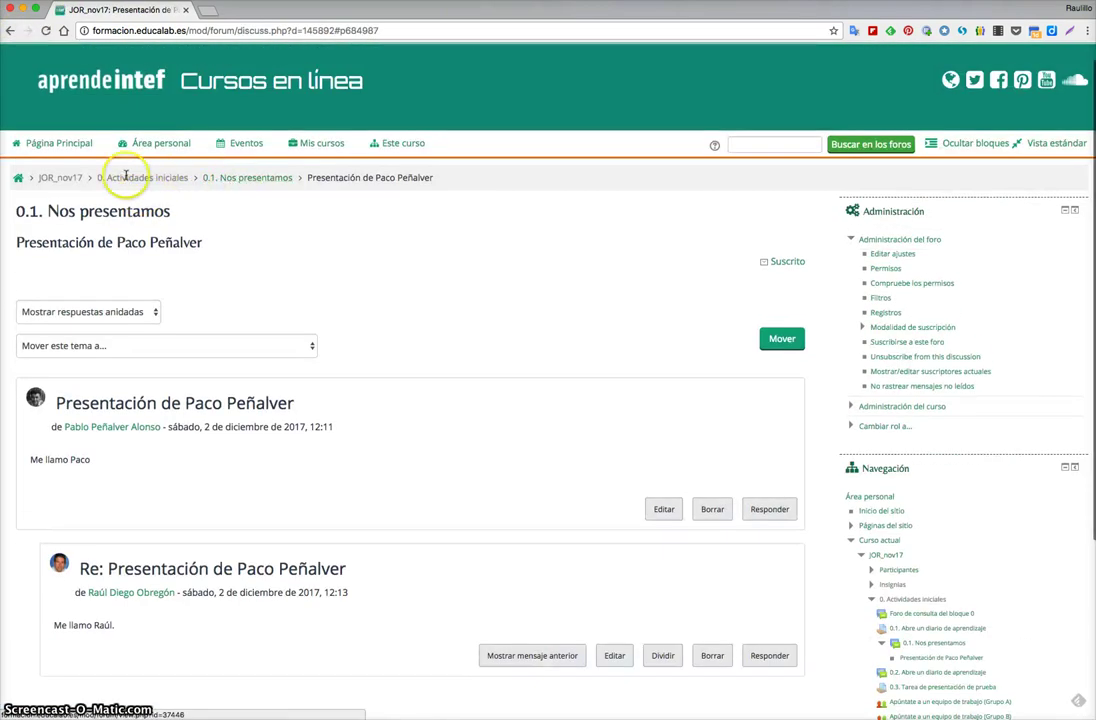
{"action": "left_click", "coordinate": [61, 177]}
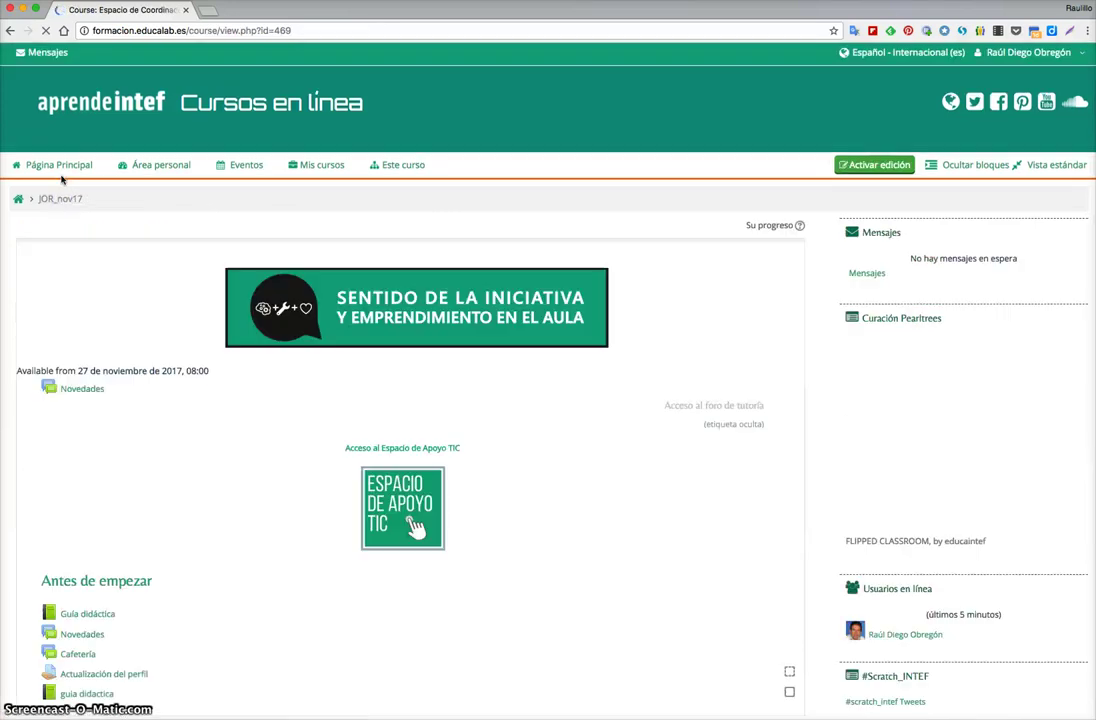
{"action": "scroll", "coordinate": [62, 181], "scroll_direction": "down", "scroll_amount": 5}
{"action": "scroll", "coordinate": [64, 181], "scroll_direction": "down", "scroll_amount": 8}
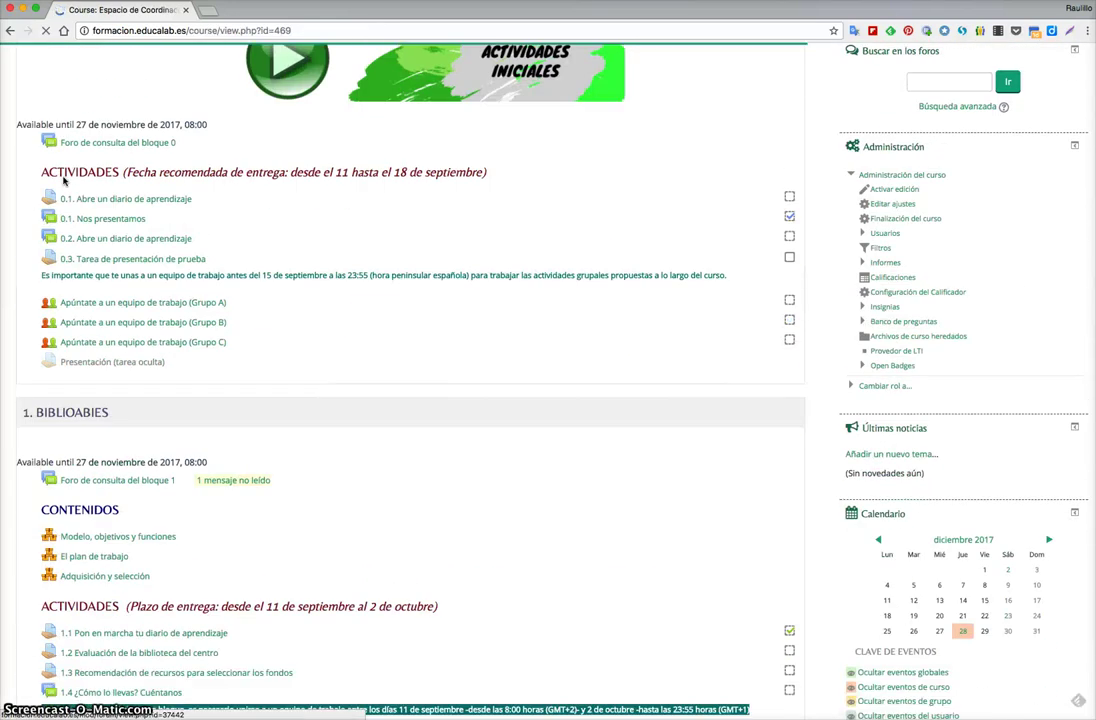
{"action": "left_click", "coordinate": [132, 481]}
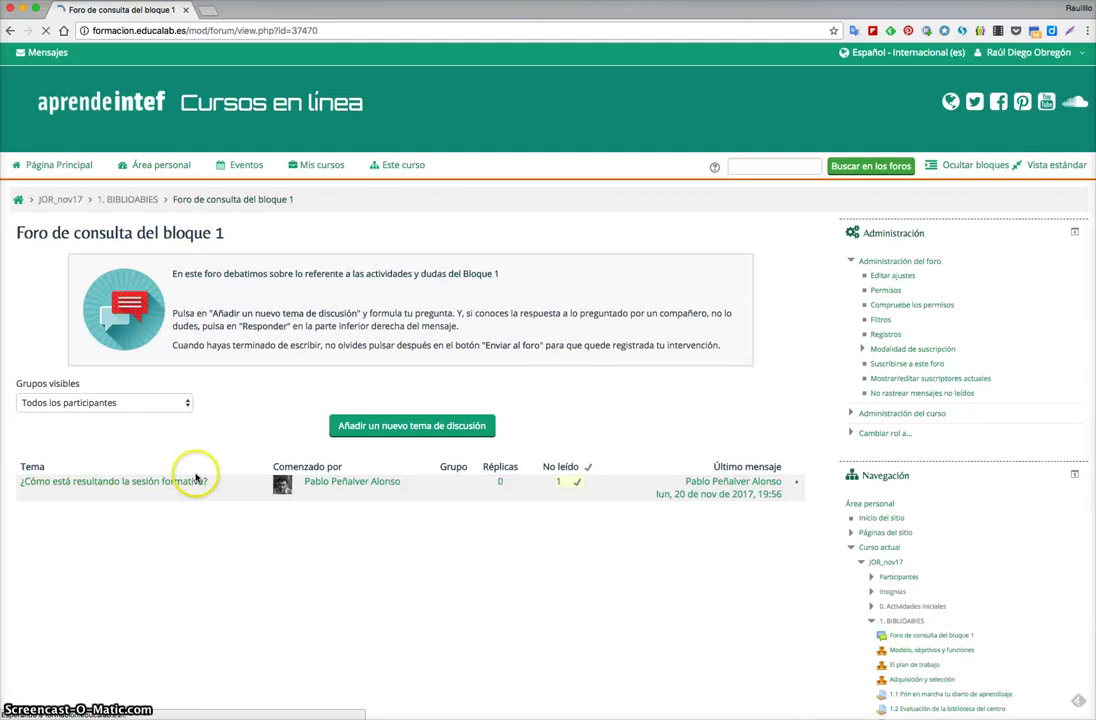
Start a new discussion topic in the block 1 forum and assign it to Grupo A
{"action": "left_click", "coordinate": [372, 425]}
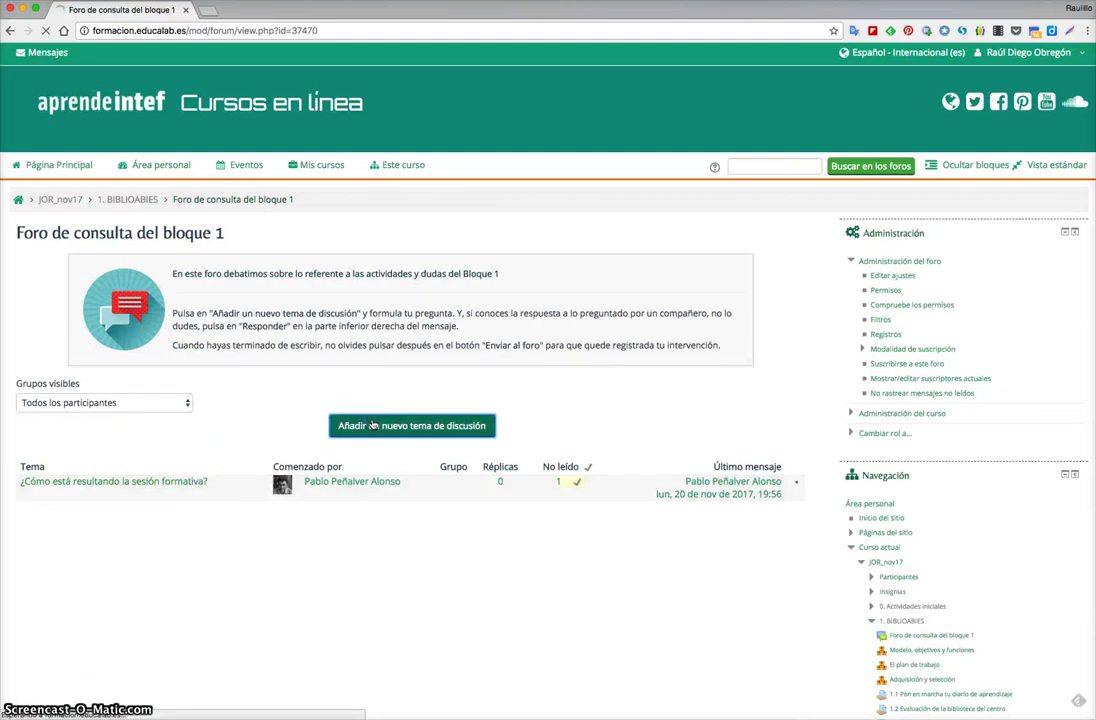
{"action": "scroll", "coordinate": [225, 460], "scroll_direction": "down", "scroll_amount": 5}
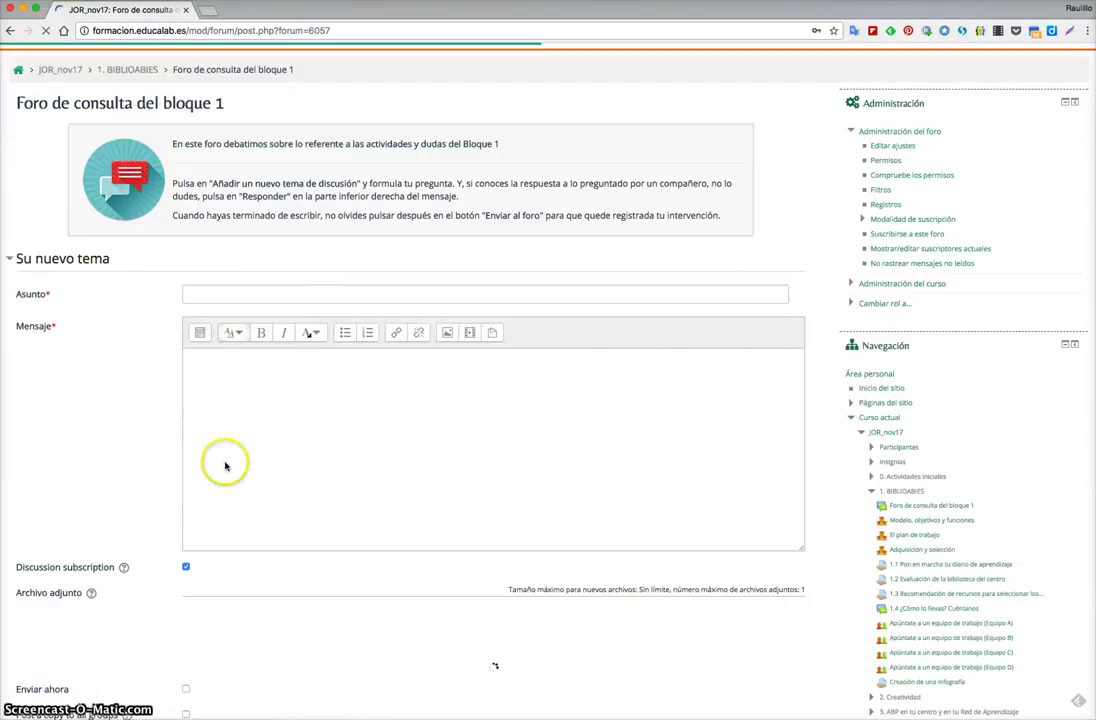
{"action": "scroll", "coordinate": [258, 625], "scroll_direction": "down", "scroll_amount": 1}
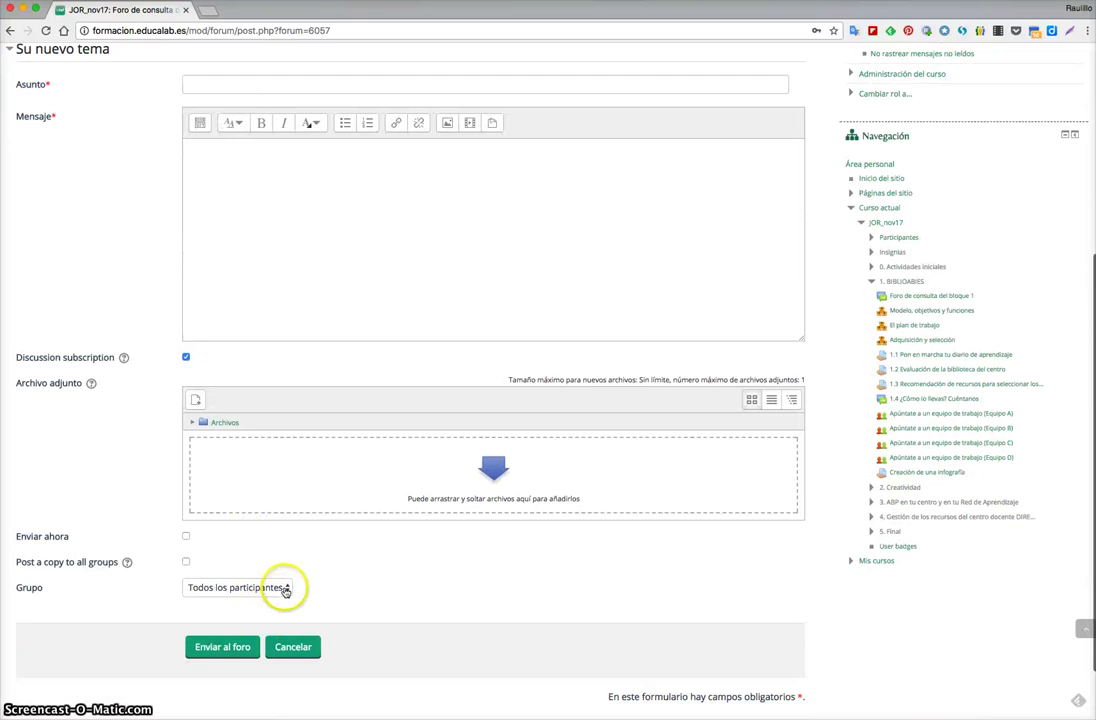
{"action": "left_click", "coordinate": [258, 588]}
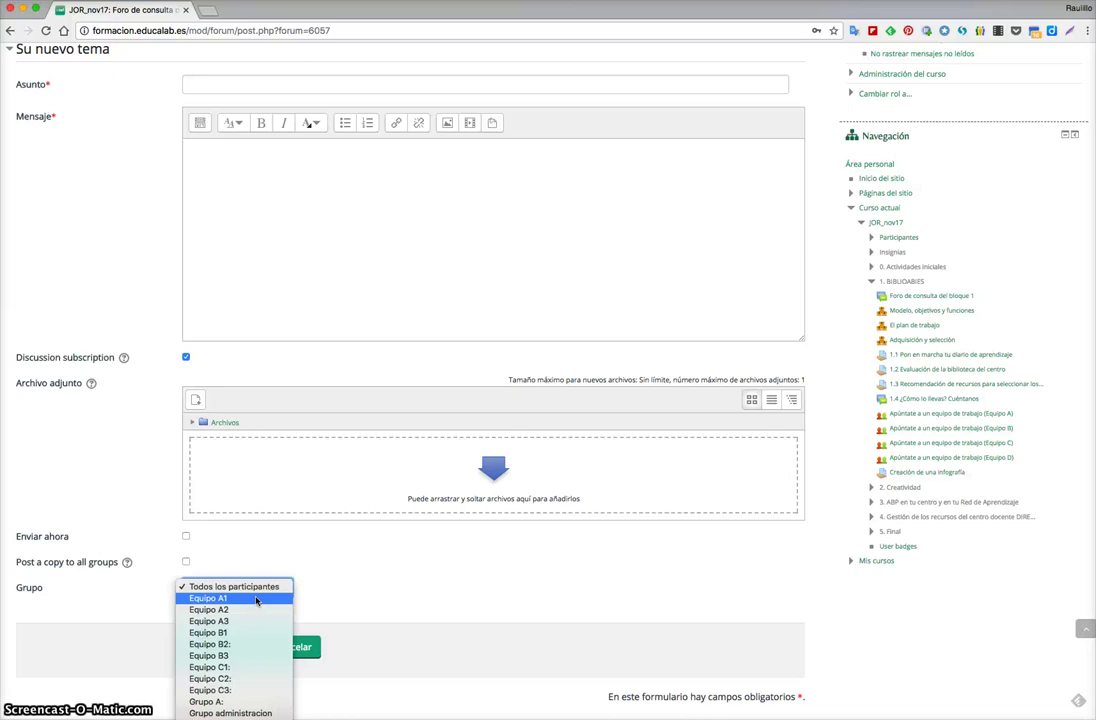
{"action": "left_click_drag", "start_coordinate": [256, 604], "coordinate": [242, 706]}
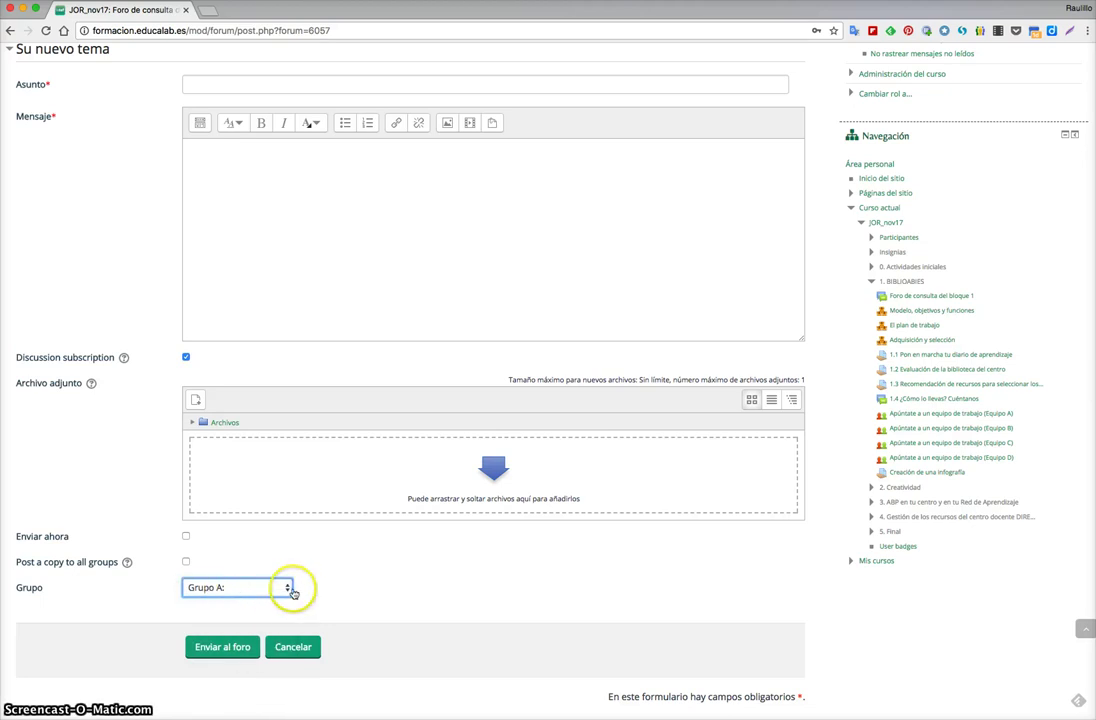
Enter "Duda" as both the subject and the message of the new topic, and post it to the forum
{"action": "left_click", "coordinate": [284, 174]}
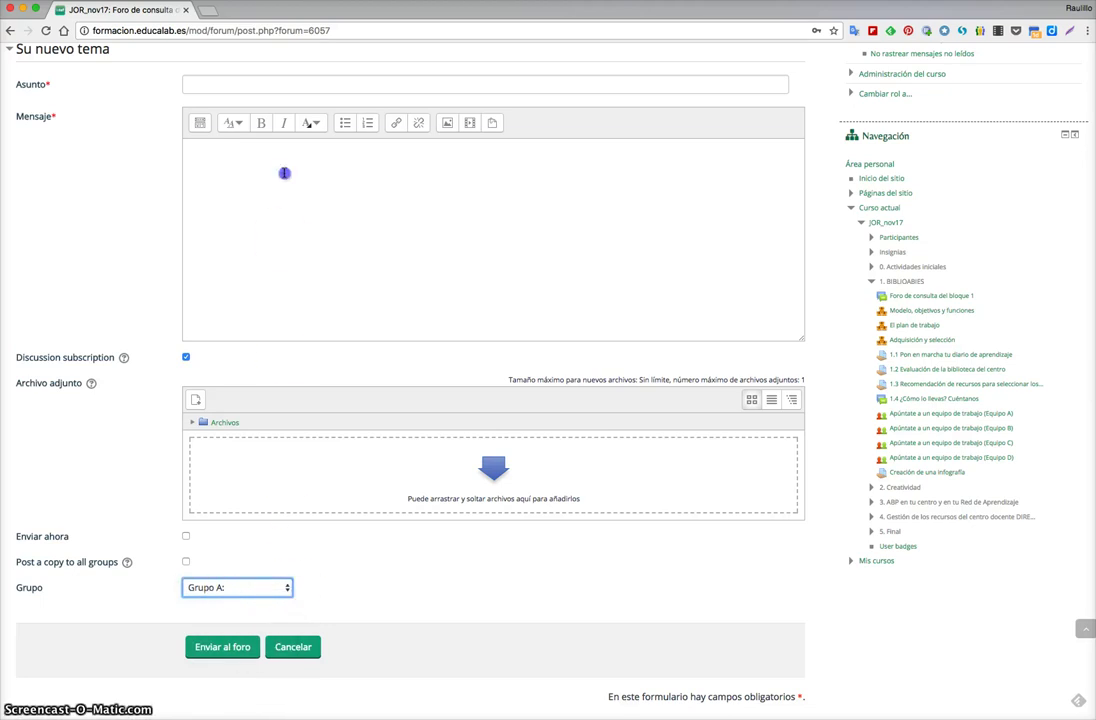
{"action": "left_click", "coordinate": [264, 88]}
{"action": "type", "text": "Duda"}
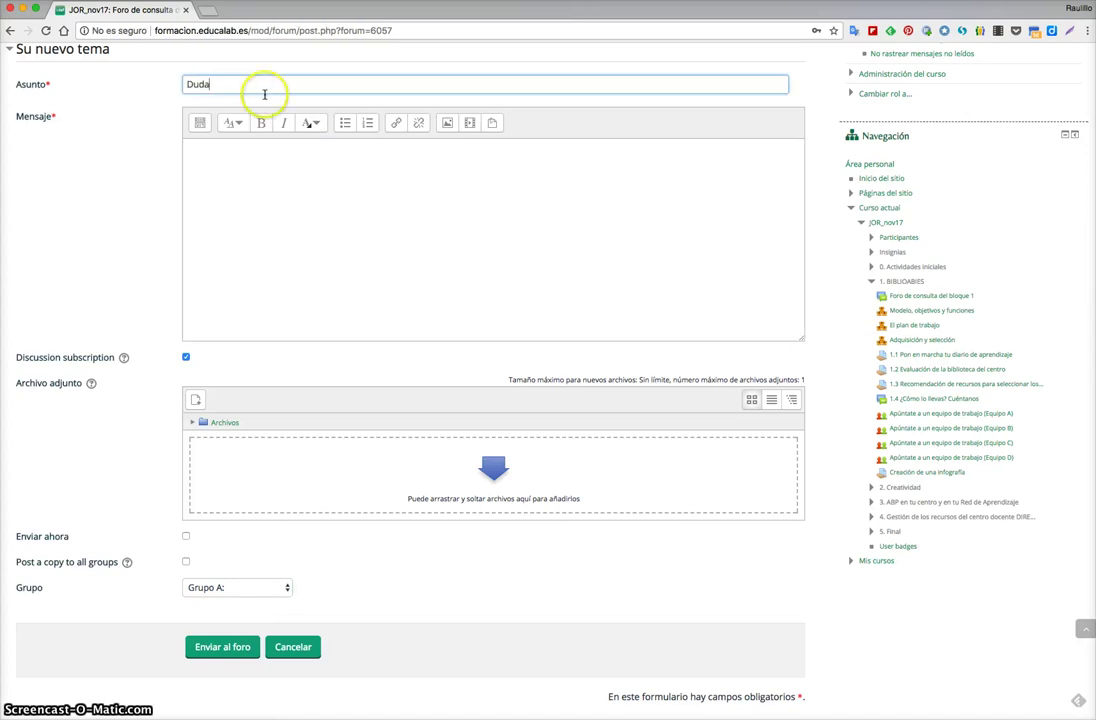
{"action": "left_click", "coordinate": [261, 155]}
{"action": "type", "text": "Duda"}
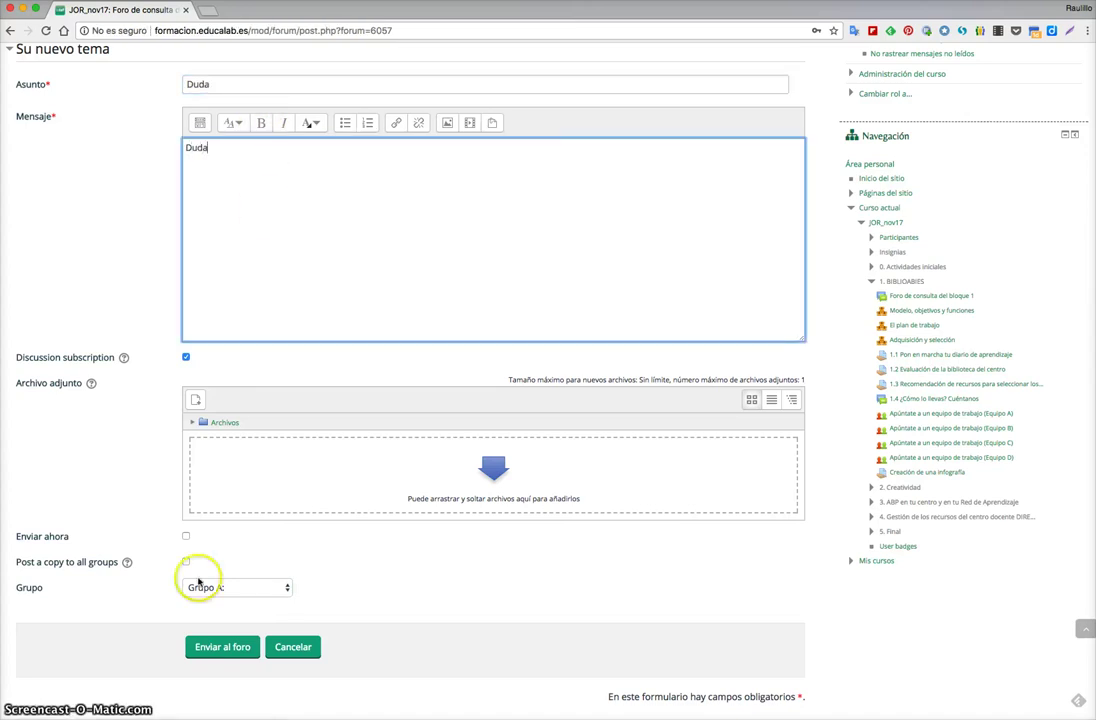
{"action": "left_click", "coordinate": [213, 648]}
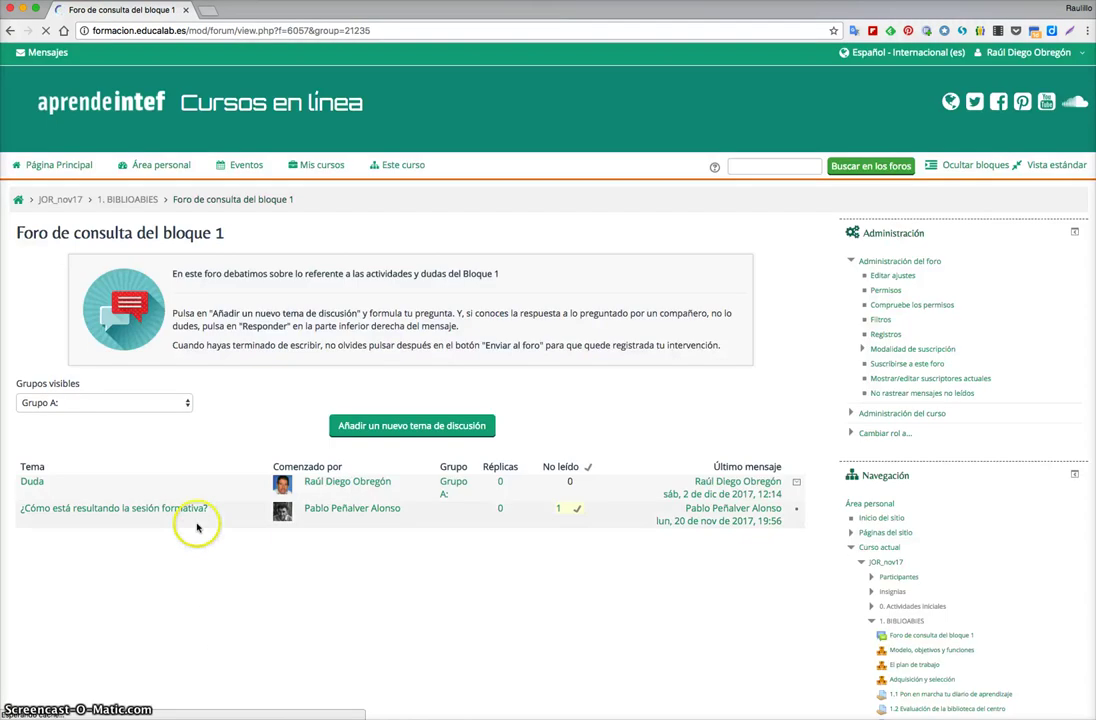
Return to the JOR_nov17 course page and open "2.5. Foro de trabajo en equipo para la elaboración del trabajo final"
{"action": "left_click", "coordinate": [57, 201]}
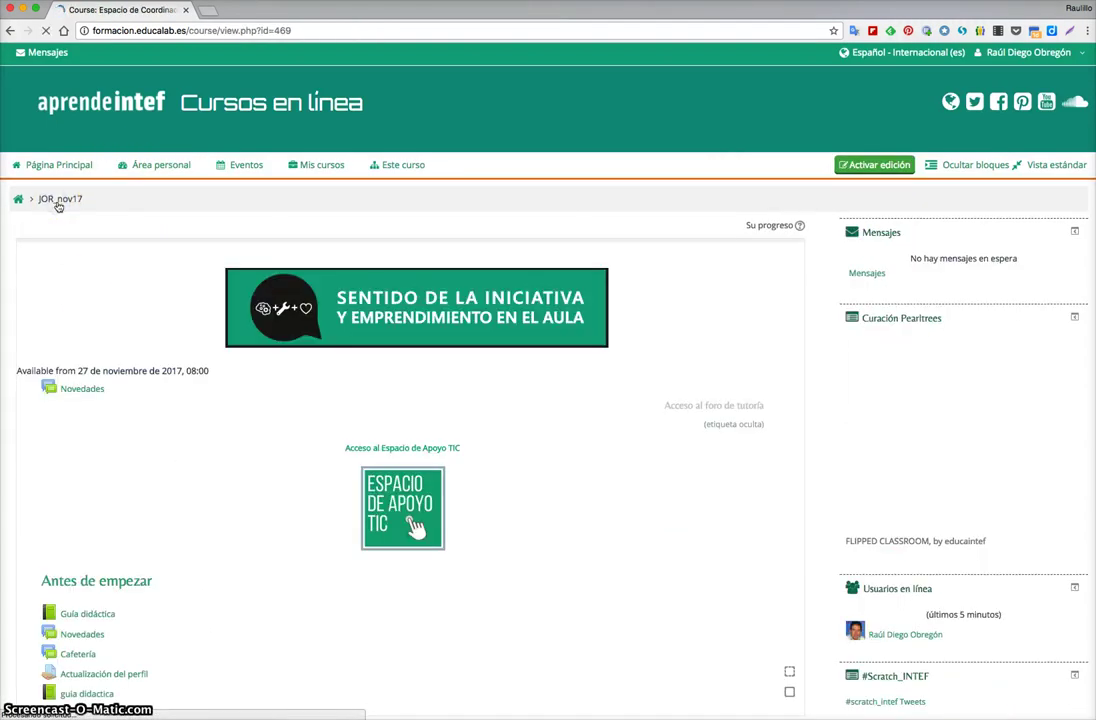
{"action": "scroll", "coordinate": [83, 296], "scroll_direction": "down", "scroll_amount": 6}
{"action": "scroll", "coordinate": [83, 296], "scroll_direction": "down", "scroll_amount": 5}
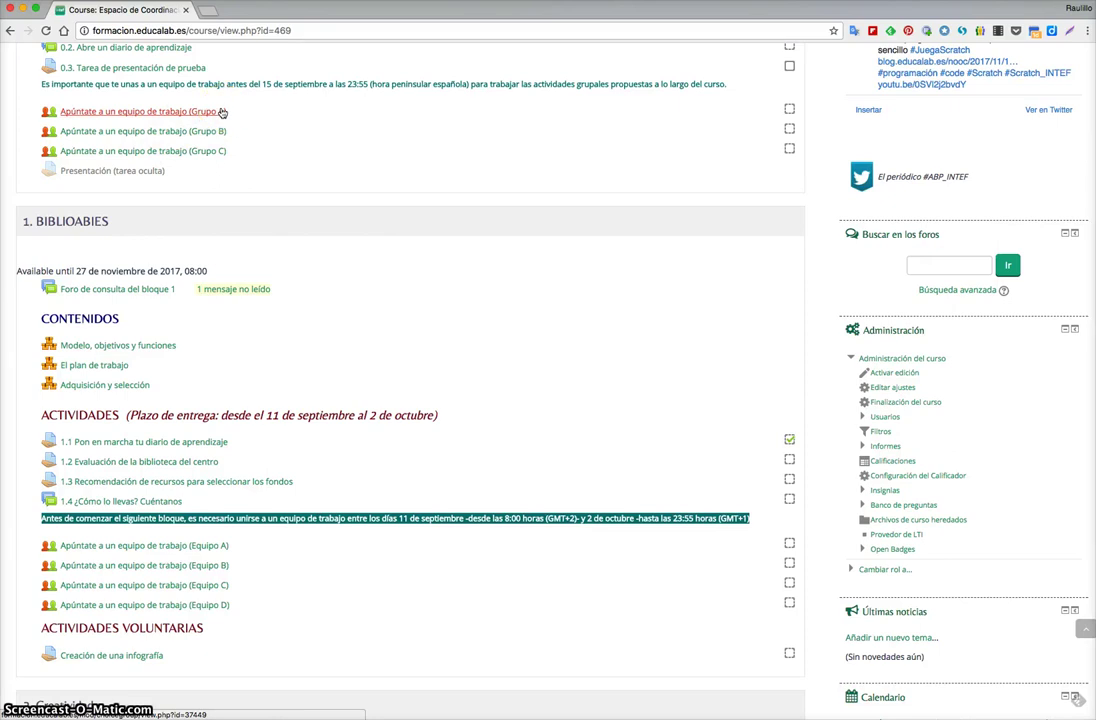
{"action": "left_click", "coordinate": [148, 114]}
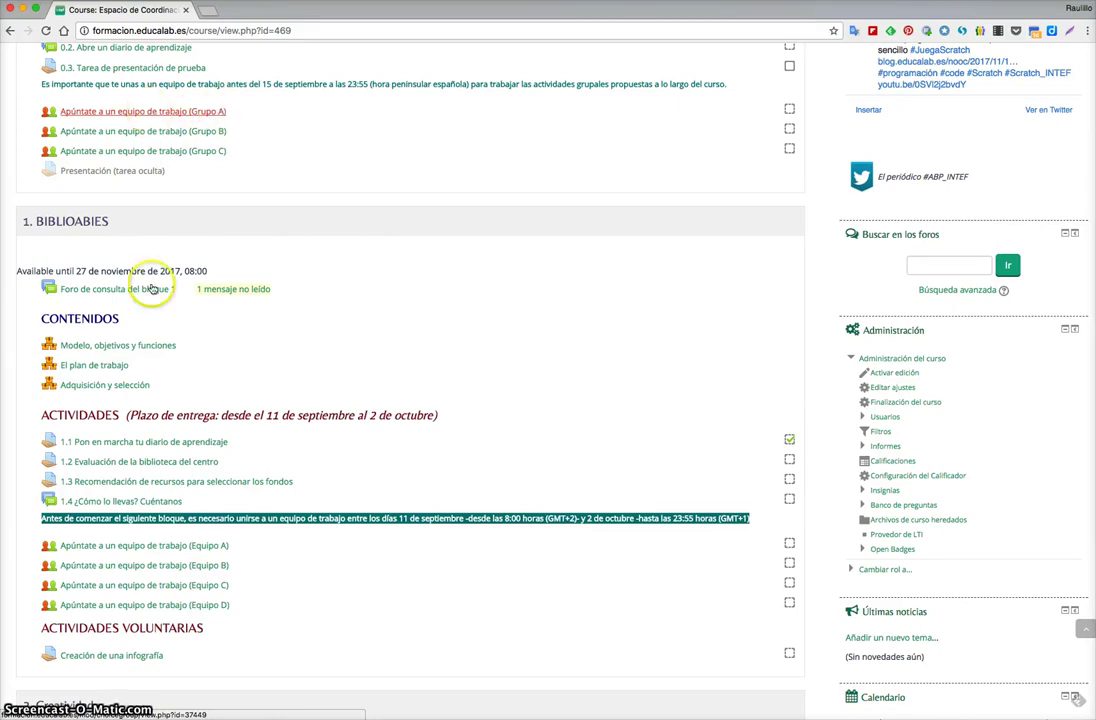
{"action": "scroll", "coordinate": [152, 287], "scroll_direction": "down", "scroll_amount": 15}
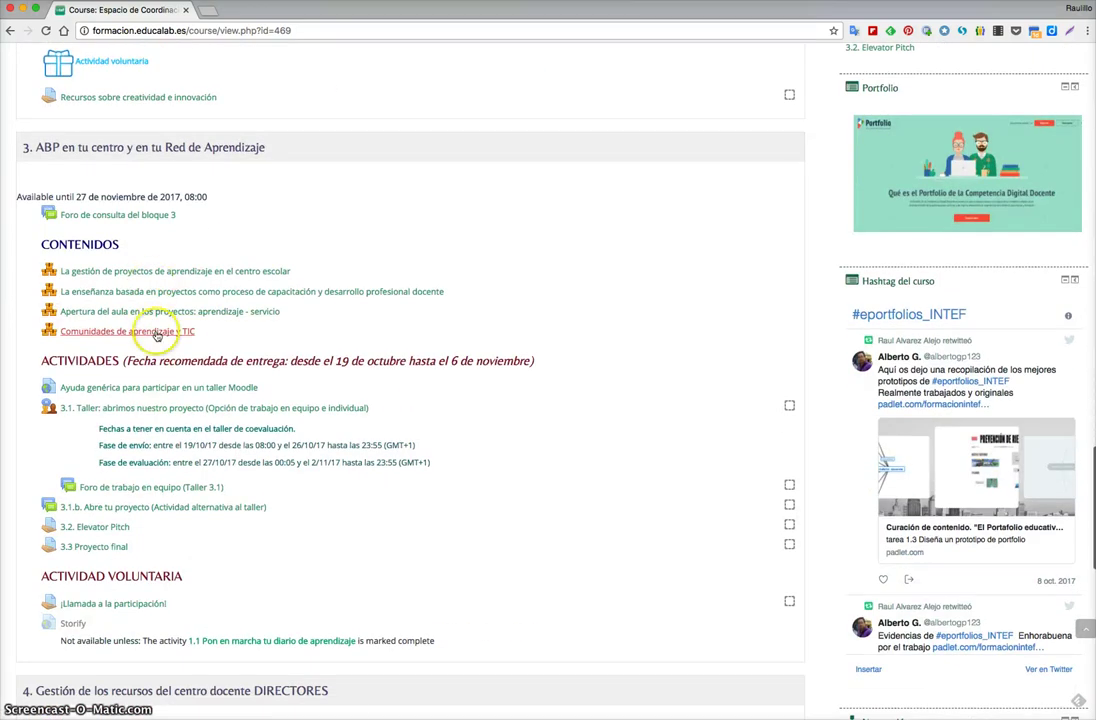
{"action": "scroll", "coordinate": [154, 331], "scroll_direction": "down", "scroll_amount": 5}
{"action": "scroll", "coordinate": [156, 336], "scroll_direction": "up", "scroll_amount": 9}
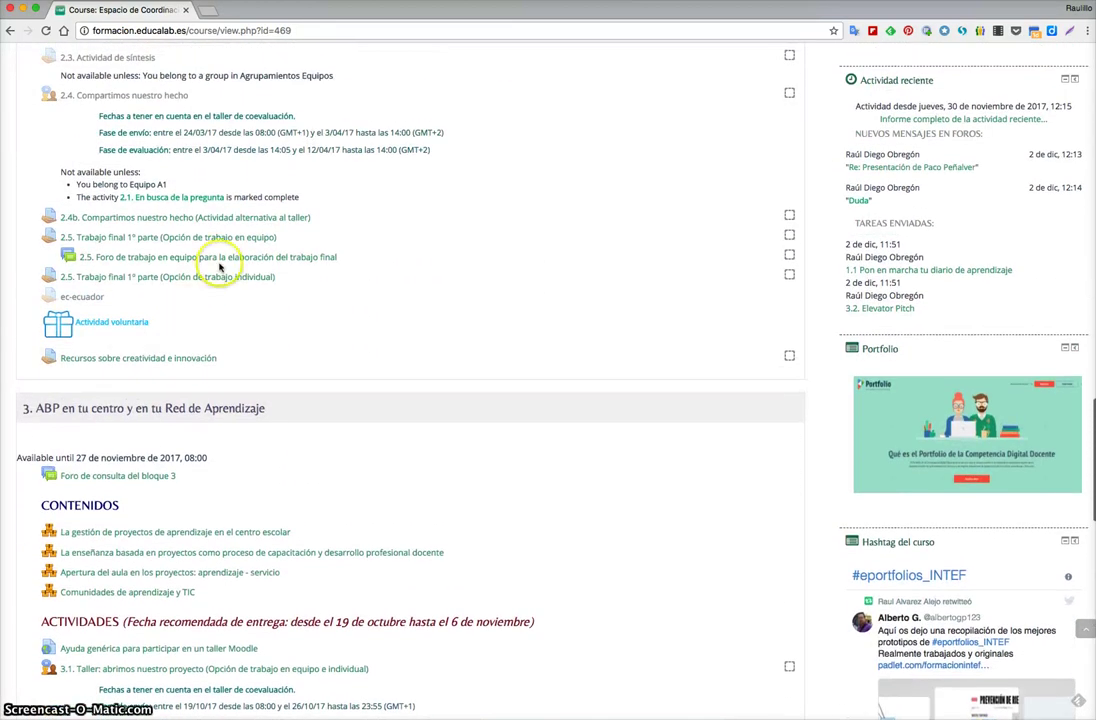
{"action": "left_click", "coordinate": [233, 257]}
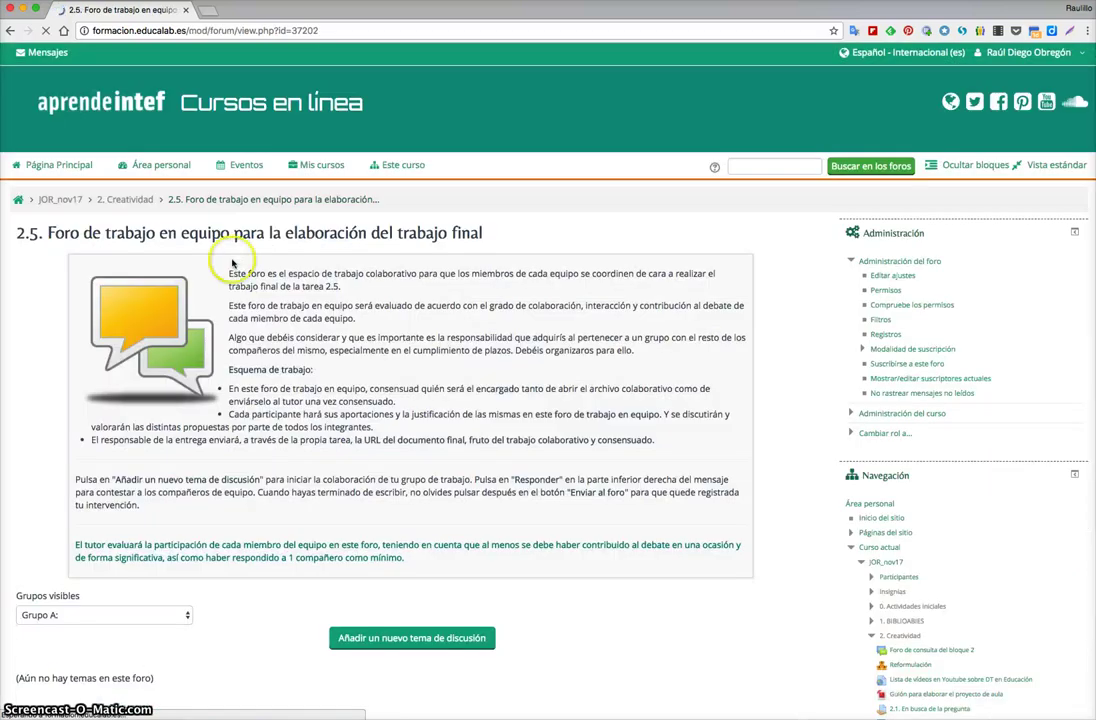
Start a new discussion topic in the 2.5 team work forum and assign it to Equipo A1
{"action": "scroll", "coordinate": [320, 522], "scroll_direction": "down", "scroll_amount": 2}
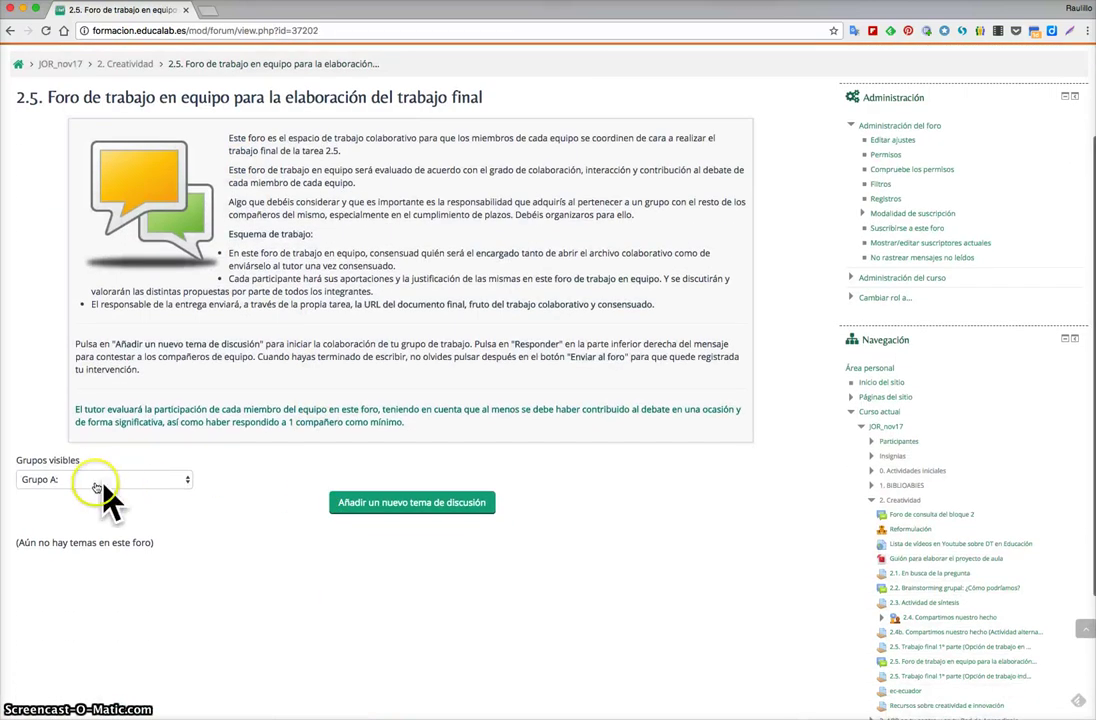
{"action": "left_click", "coordinate": [345, 502]}
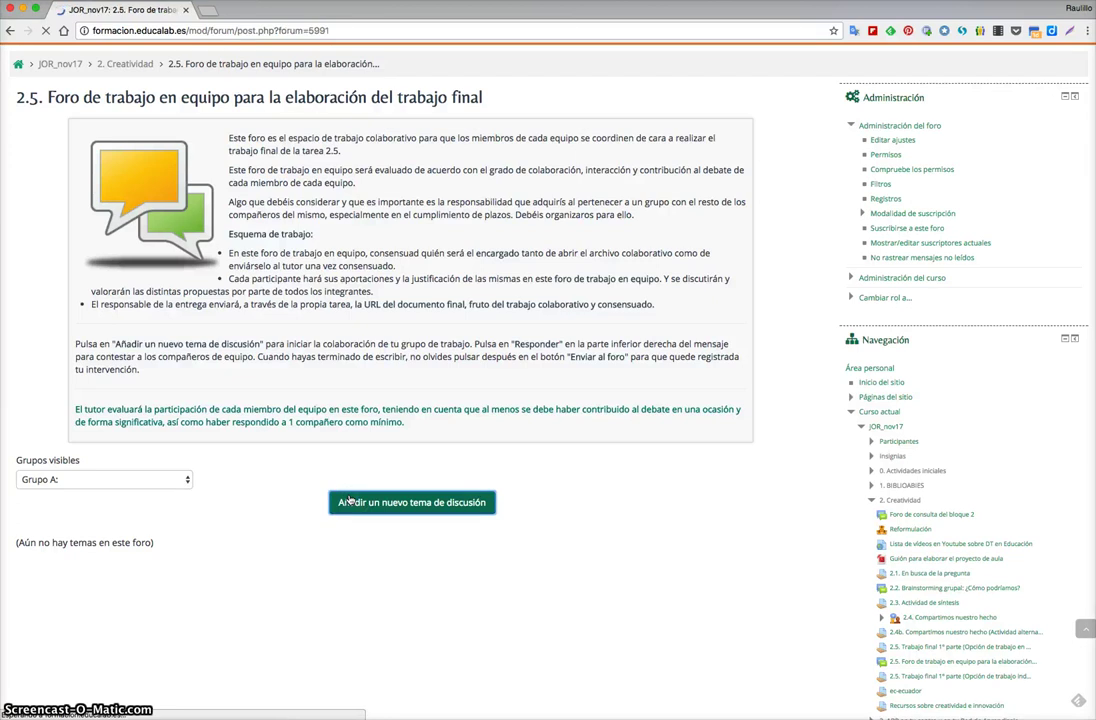
{"action": "scroll", "coordinate": [350, 499], "scroll_direction": "down", "scroll_amount": 4}
{"action": "scroll", "coordinate": [350, 499], "scroll_direction": "down", "scroll_amount": 3}
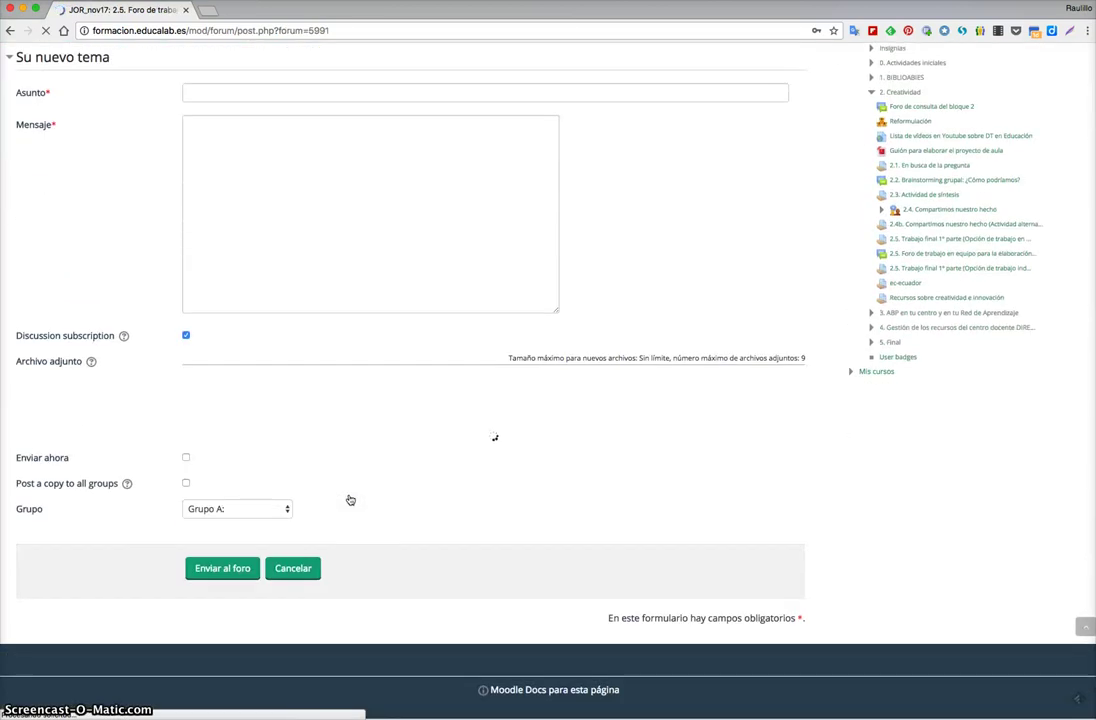
{"action": "left_click", "coordinate": [269, 521]}
{"action": "left_click", "coordinate": [264, 576]}
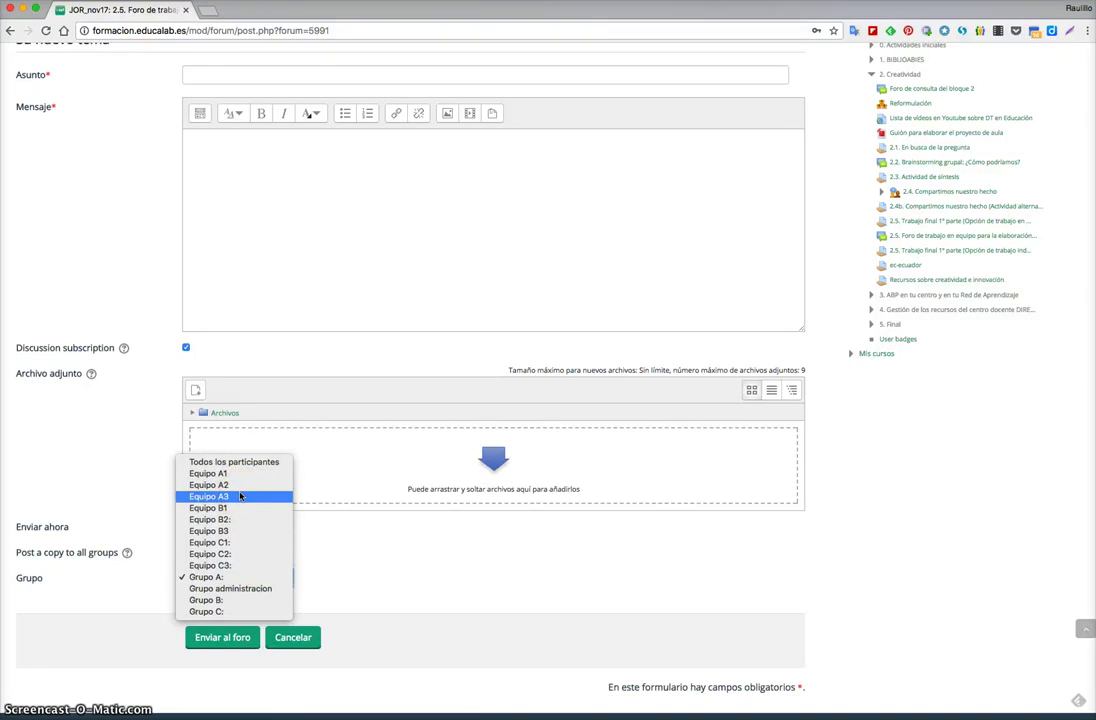
{"action": "left_click_drag", "start_coordinate": [240, 496], "coordinate": [245, 482]}
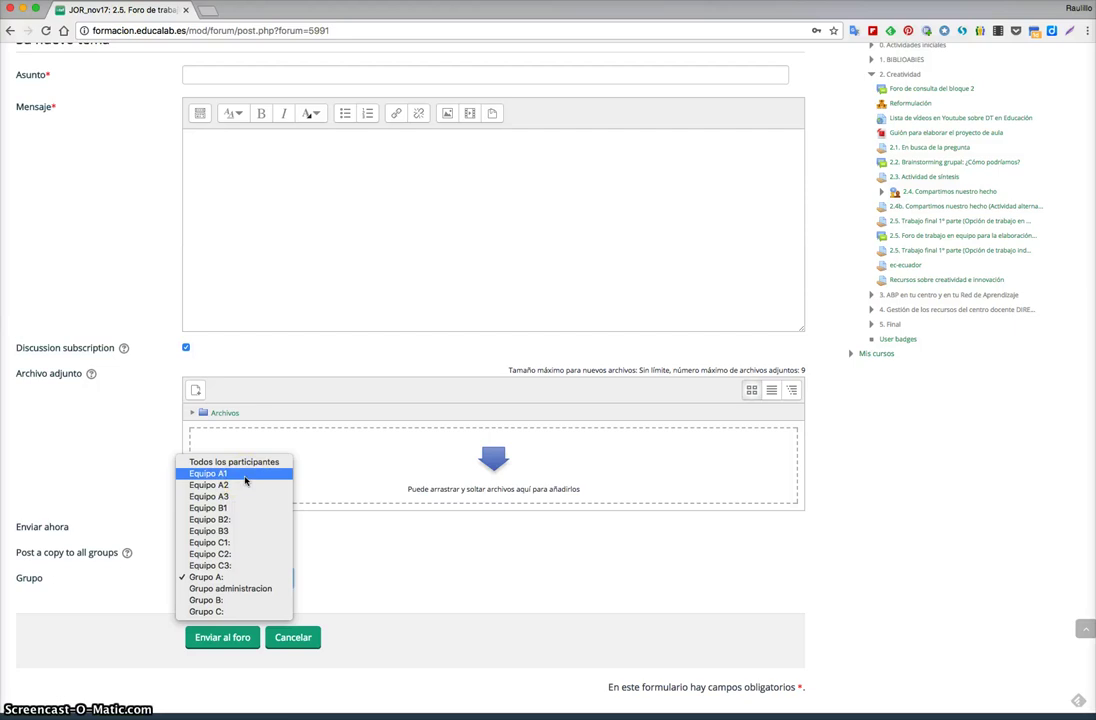
{"action": "mouse_move", "coordinate": [245, 481]}
{"action": "left_mouse_down"}
{"action": "mouse_move", "coordinate": [272, 495]}
{"action": "mouse_move", "coordinate": [243, 481]}
{"action": "left_mouse_up"}
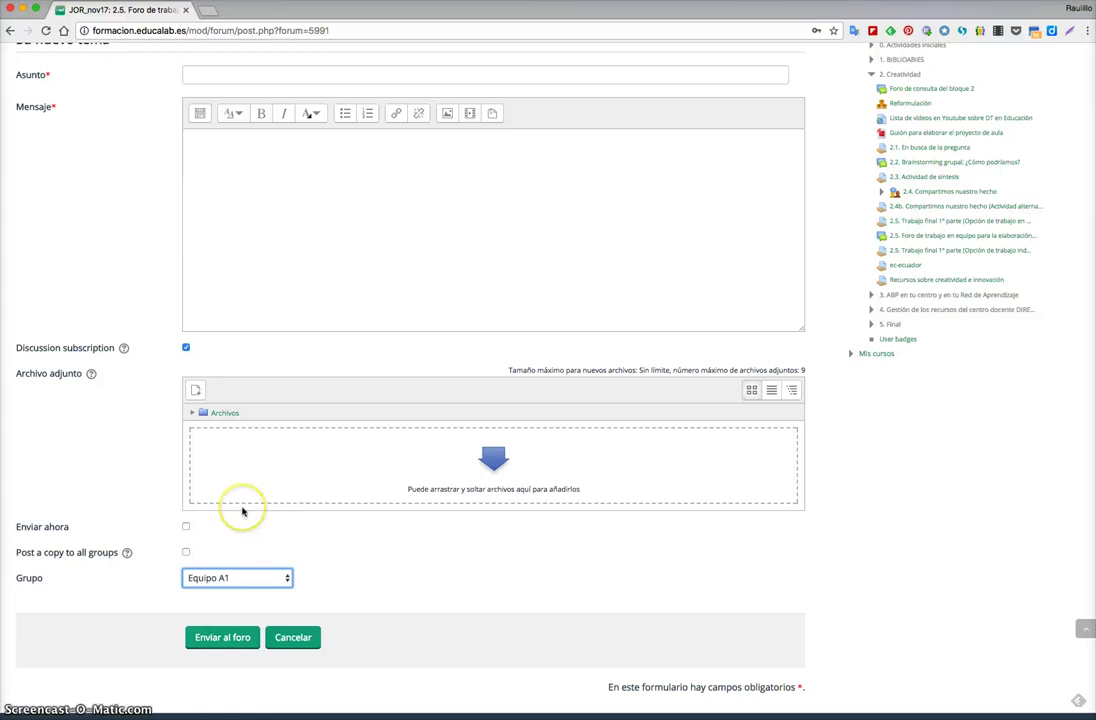
{"action": "scroll", "coordinate": [241, 497], "scroll_direction": "up", "scroll_amount": 3}
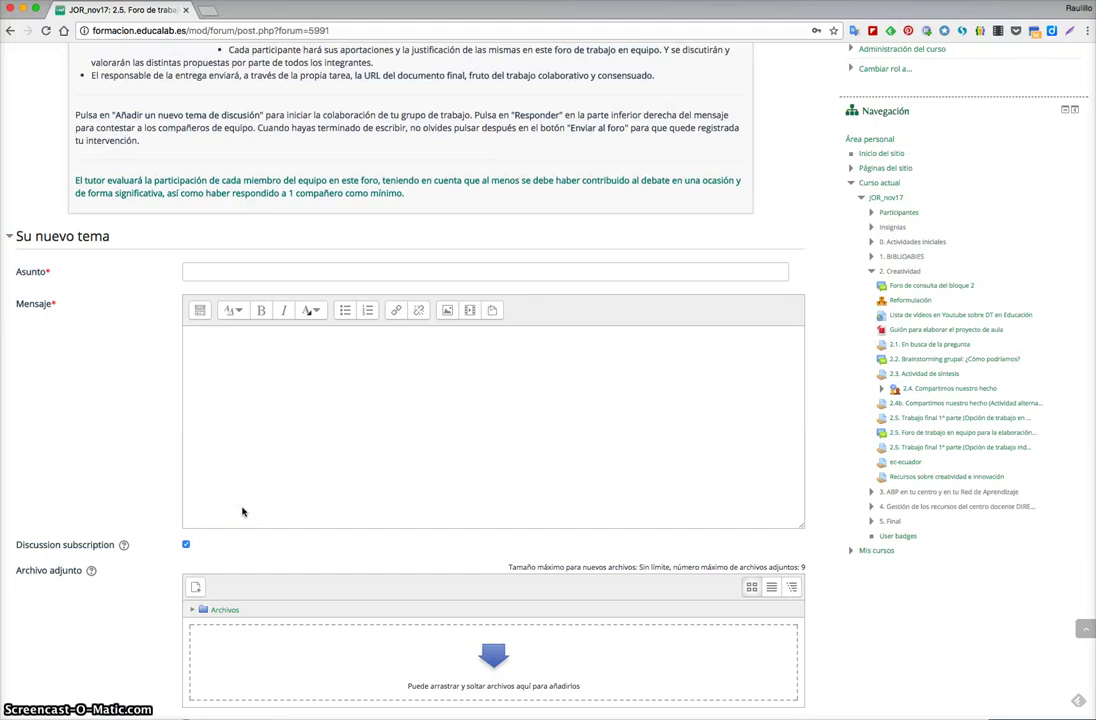
{"action": "left_click", "coordinate": [259, 270]}
{"action": "left_click", "coordinate": [245, 345]}
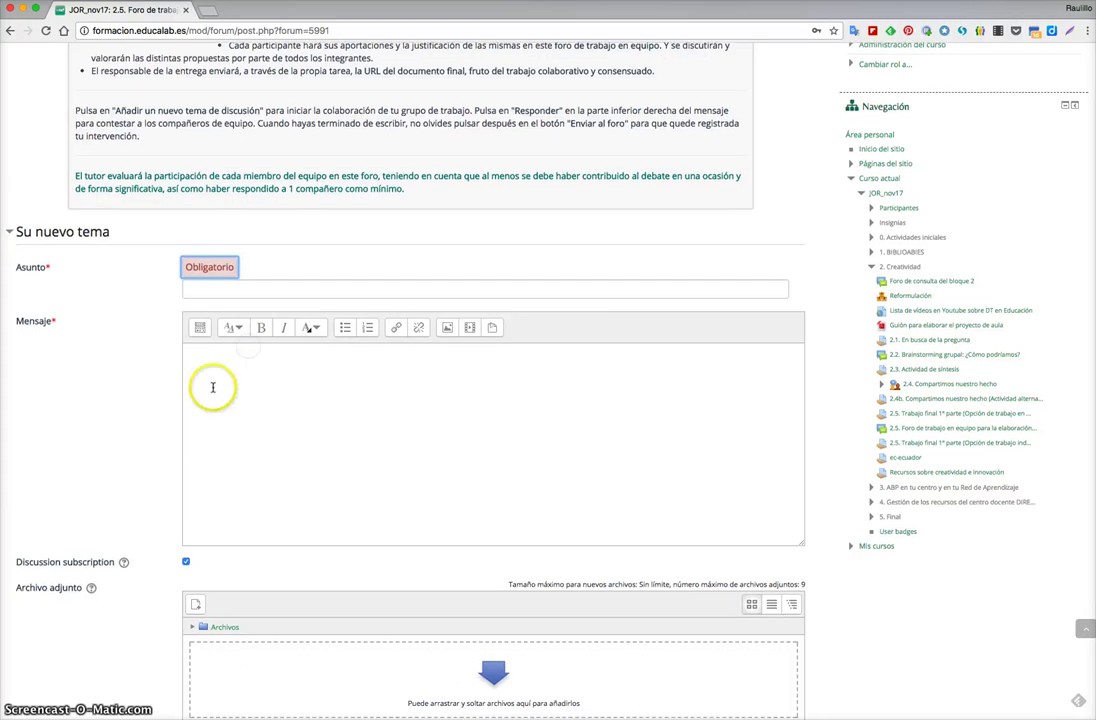
{"action": "scroll", "coordinate": [209, 396], "scroll_direction": "down", "scroll_amount": 5}
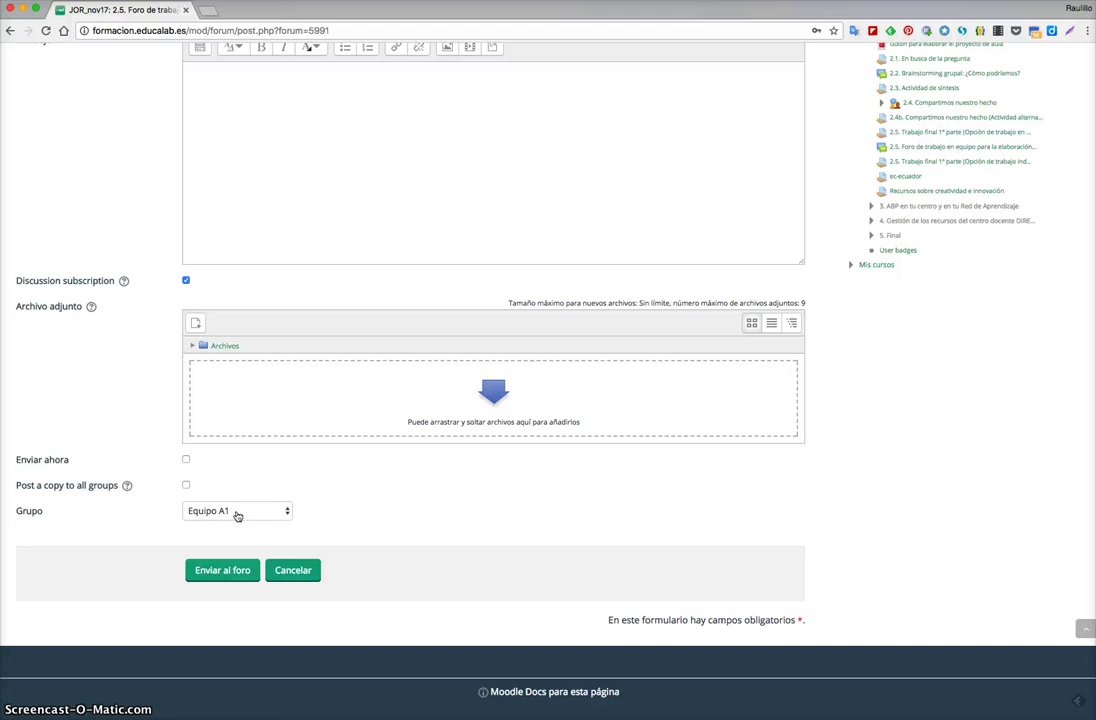
{"action": "left_click", "coordinate": [237, 624]}
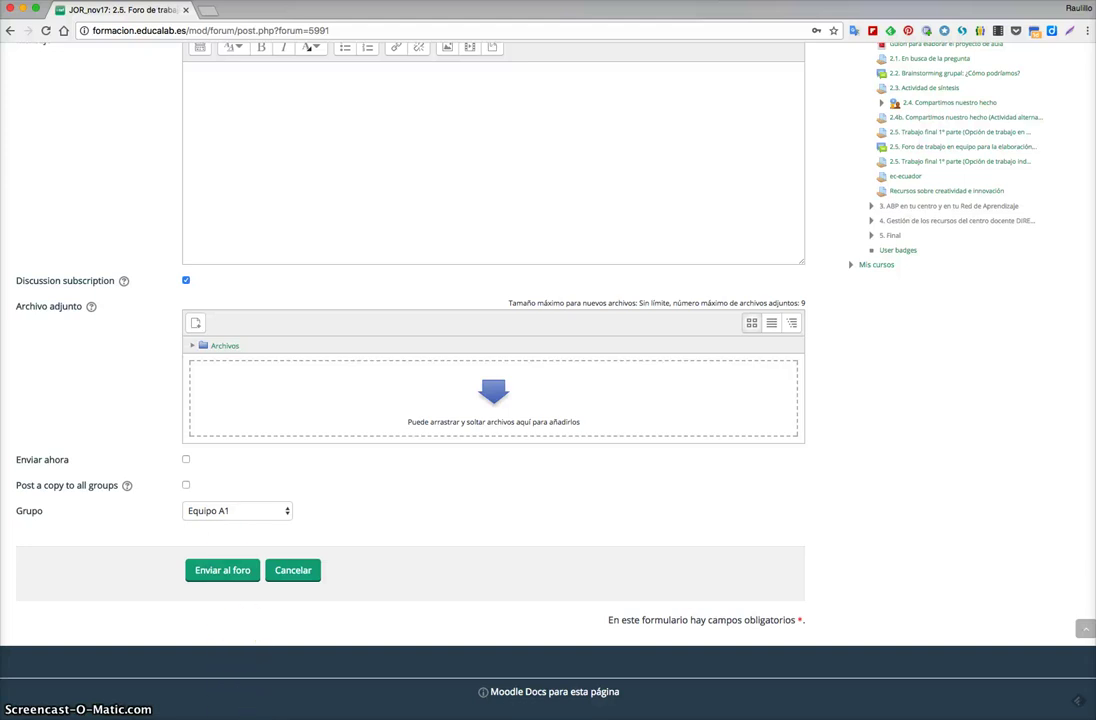